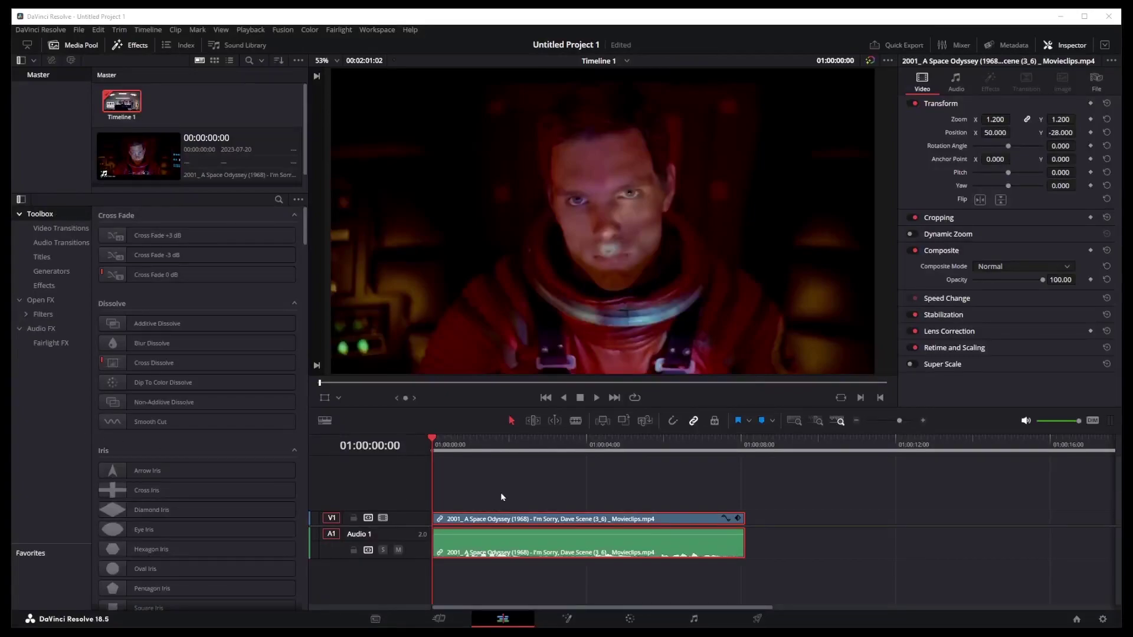
# Step: Preview the clip, switch the Media Pool to list view, and open Timeline 1's options
pyautogui.click(599, 397)
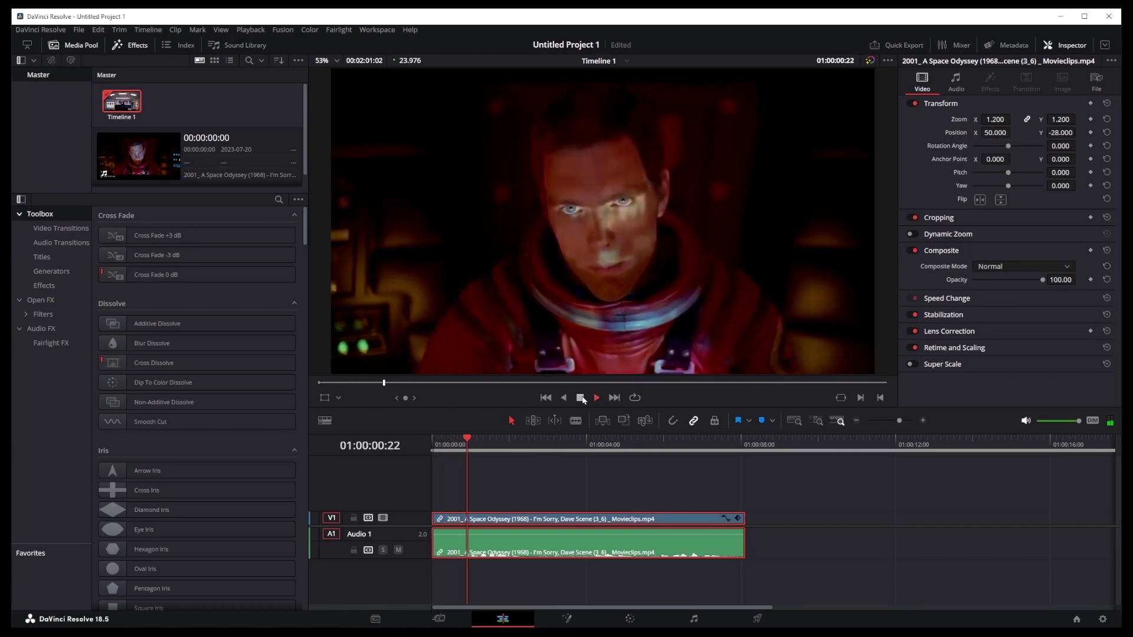
pyautogui.click(582, 399)
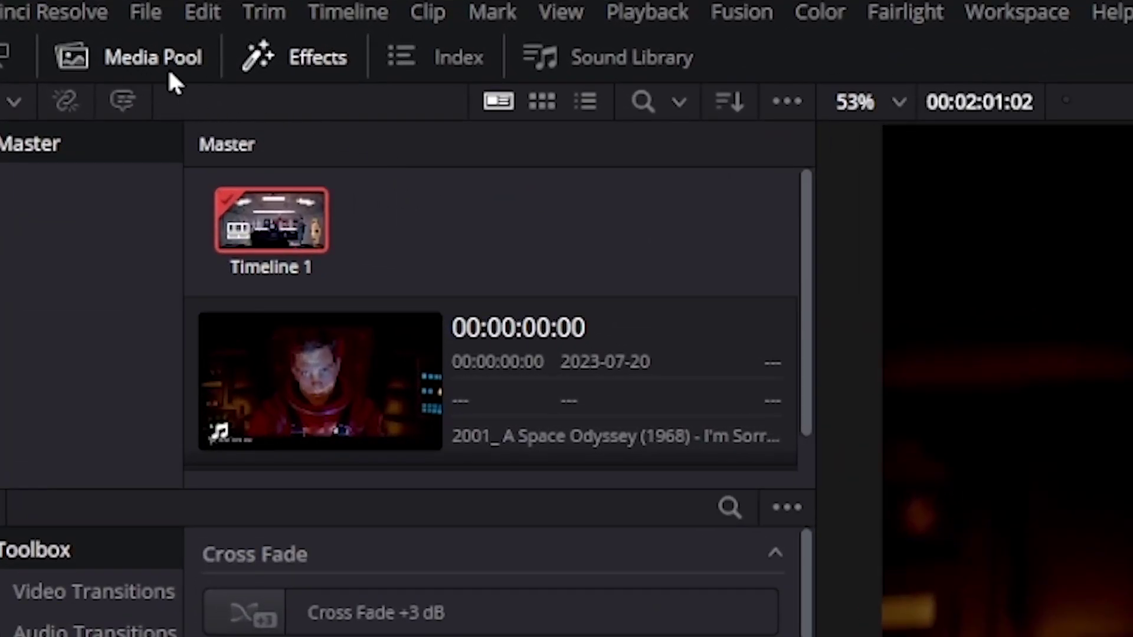
pyautogui.click(585, 103)
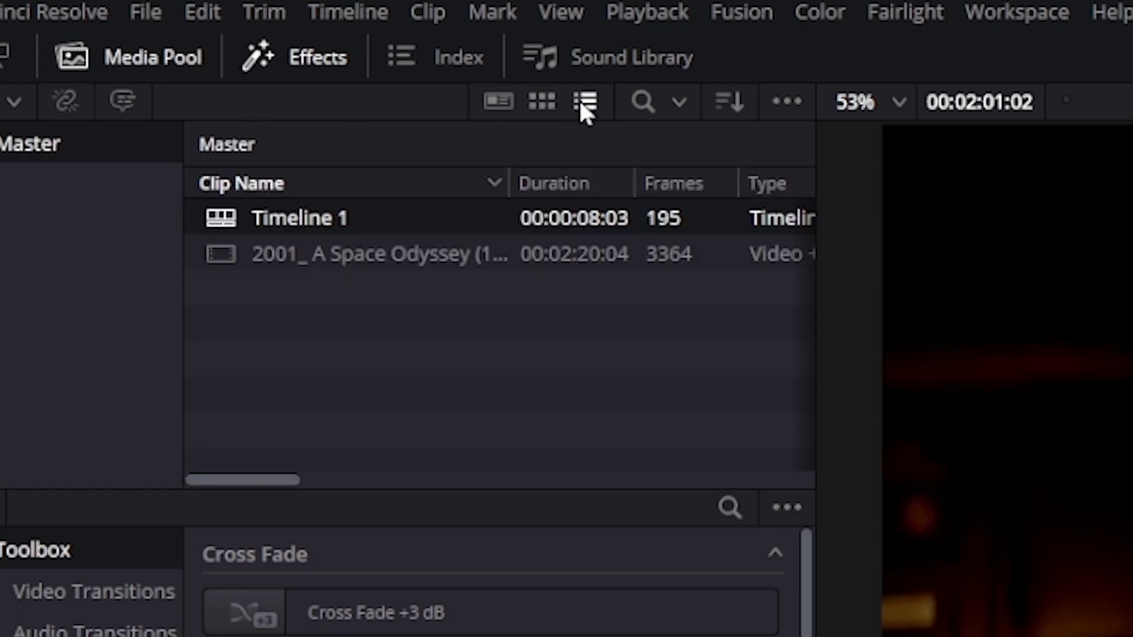
pyautogui.rightClick(308, 229)
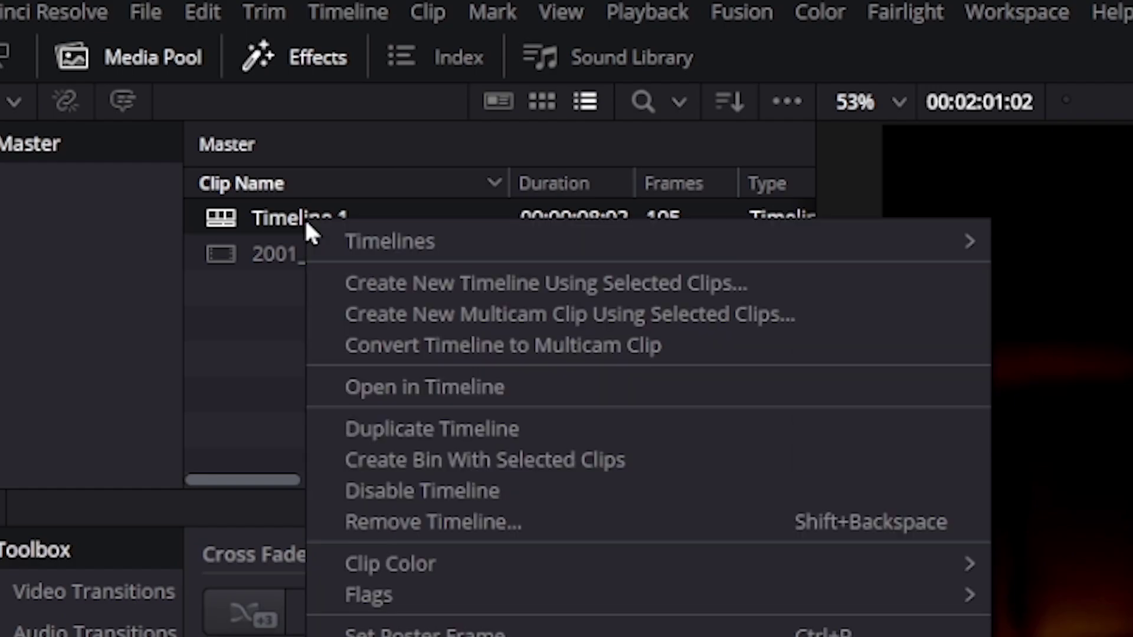
pyautogui.moveTo(375, 242)
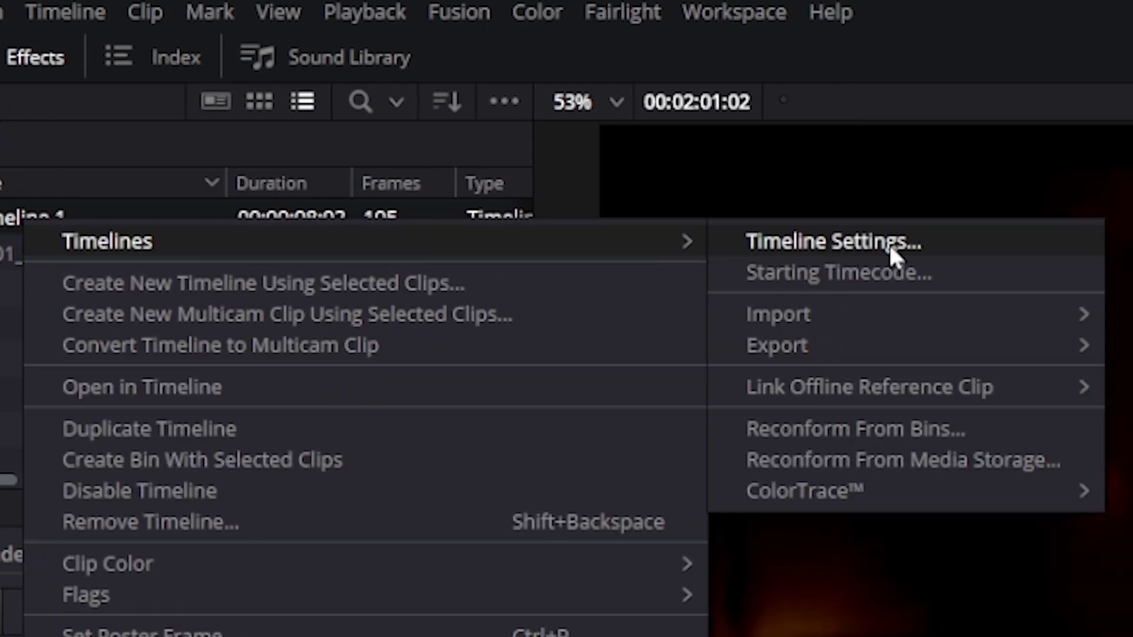
# Step: Turn off Use Project Settings and choose 1080 x 1080 HD Square as Timeline 1's resolution
pyautogui.click(867, 241)
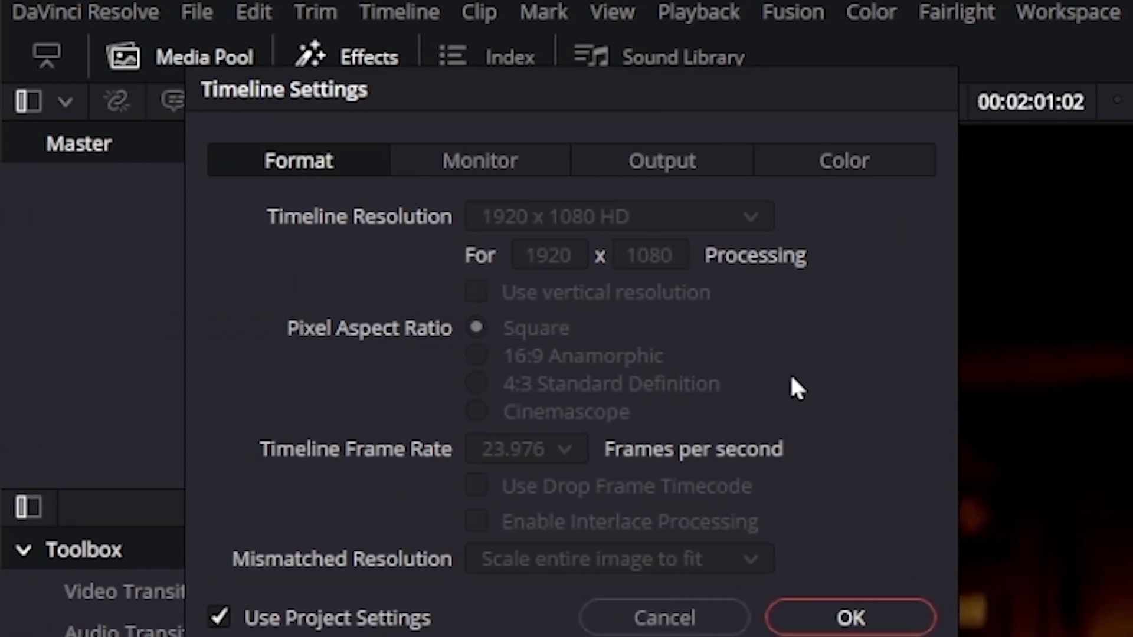
pyautogui.click(219, 618)
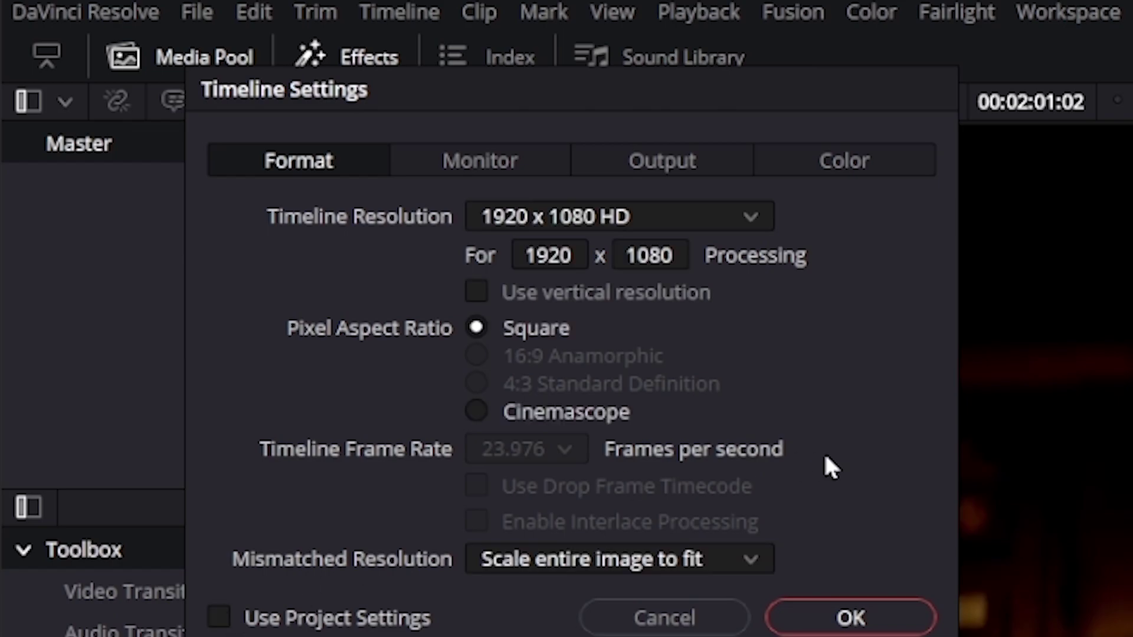
pyautogui.click(755, 218)
pyautogui.moveTo(767, 423); pyautogui.dragTo(785, 282)
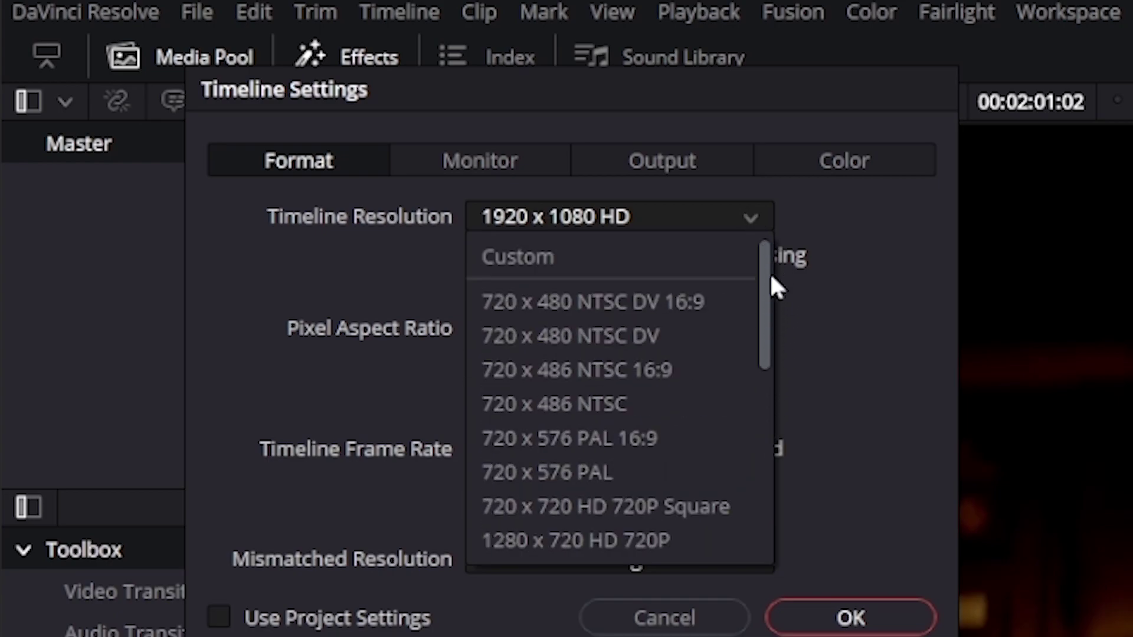
pyautogui.scroll(-1, 763, 293)
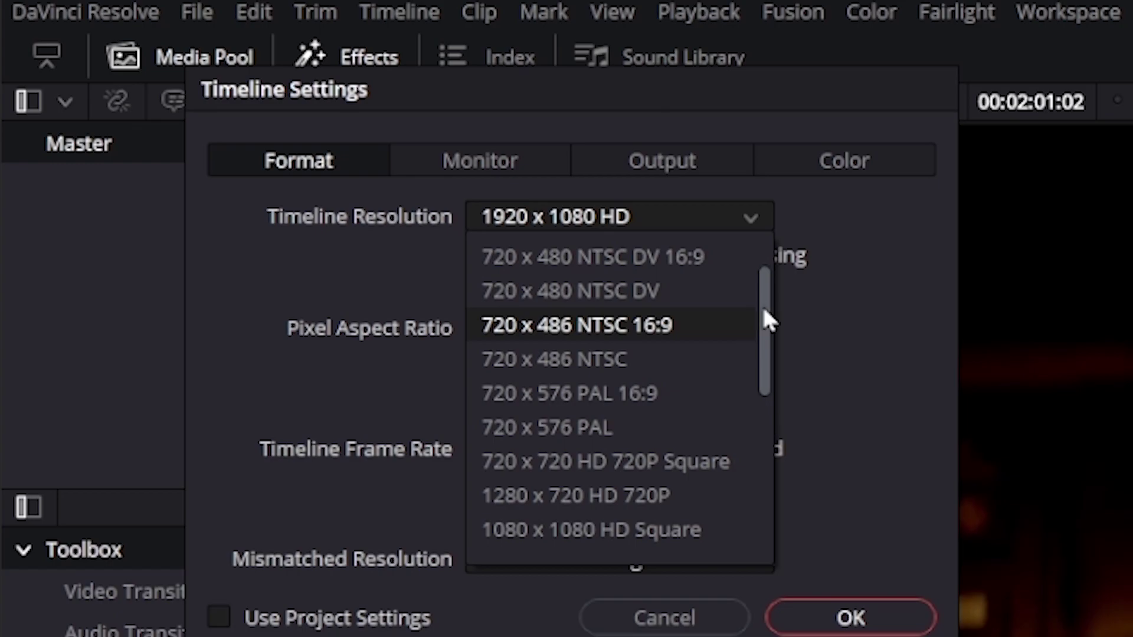
pyautogui.moveTo(761, 324); pyautogui.dragTo(761, 398)
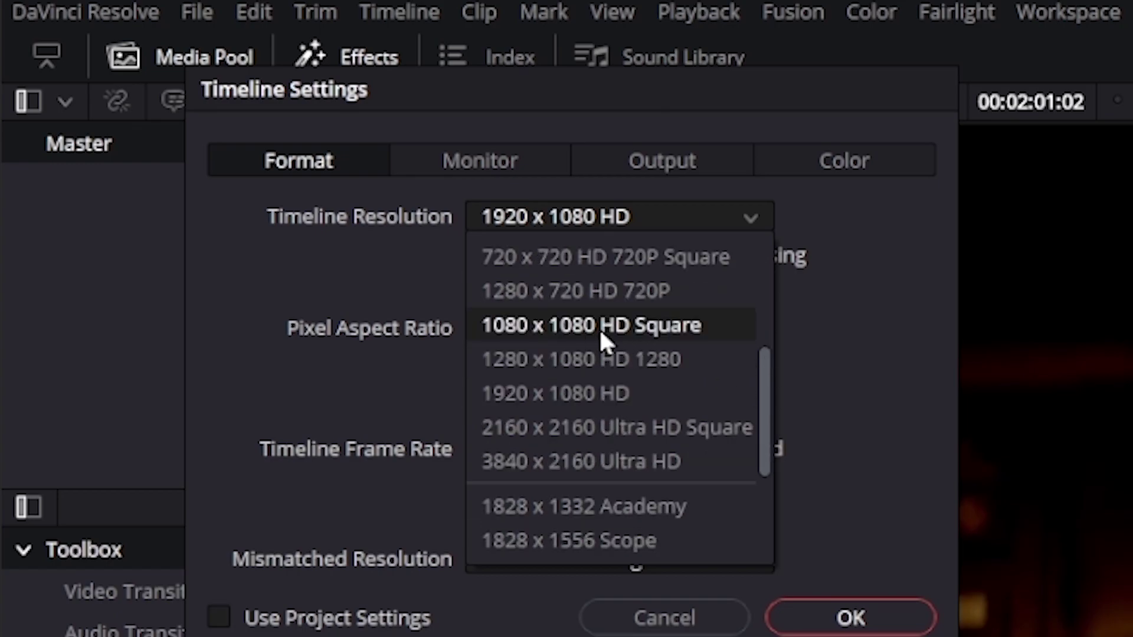
pyautogui.click(660, 336)
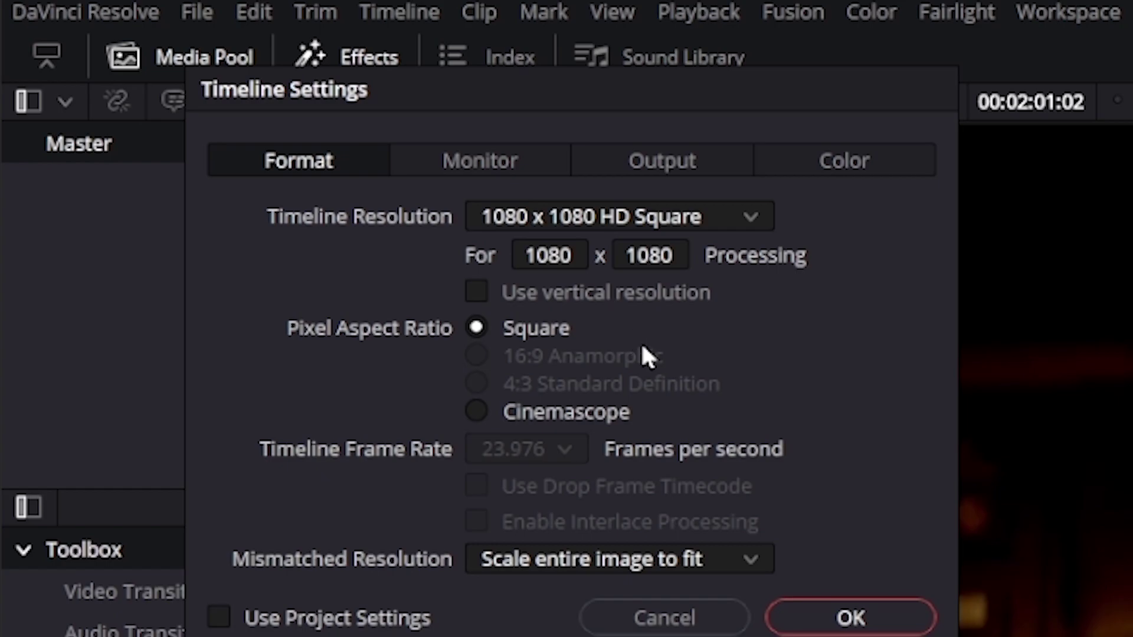
# Step: Confirm the square timeline settings and raise the clip's Inspector zoom to 2.240
pyautogui.click(832, 613)
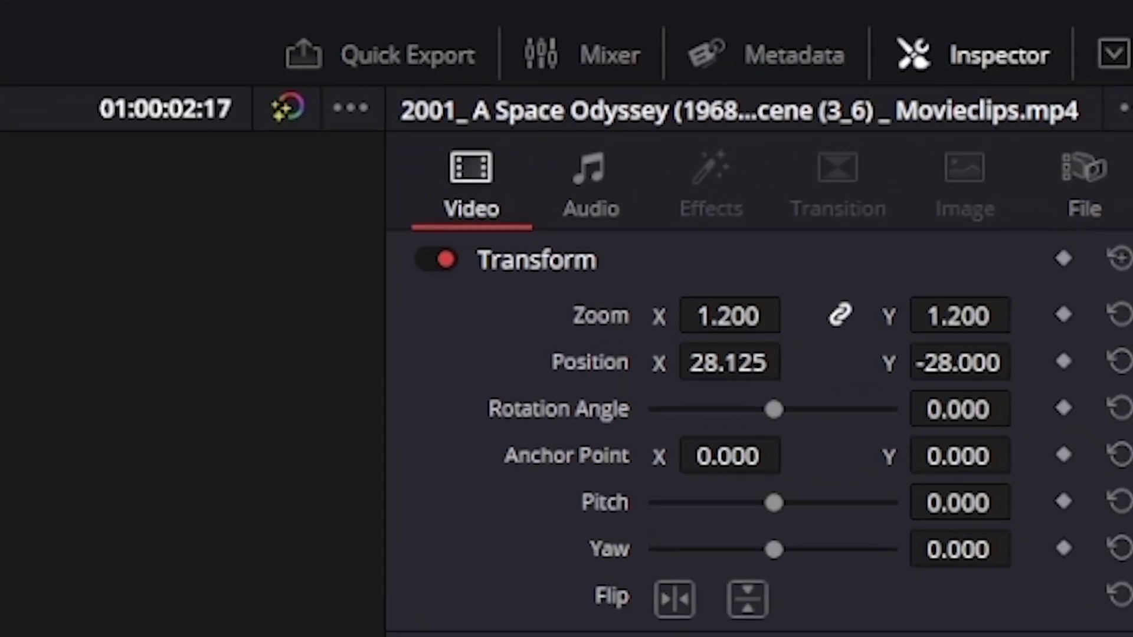
pyautogui.click(1000, 59)
pyautogui.moveTo(728, 318); pyautogui.dragTo(823, 314)
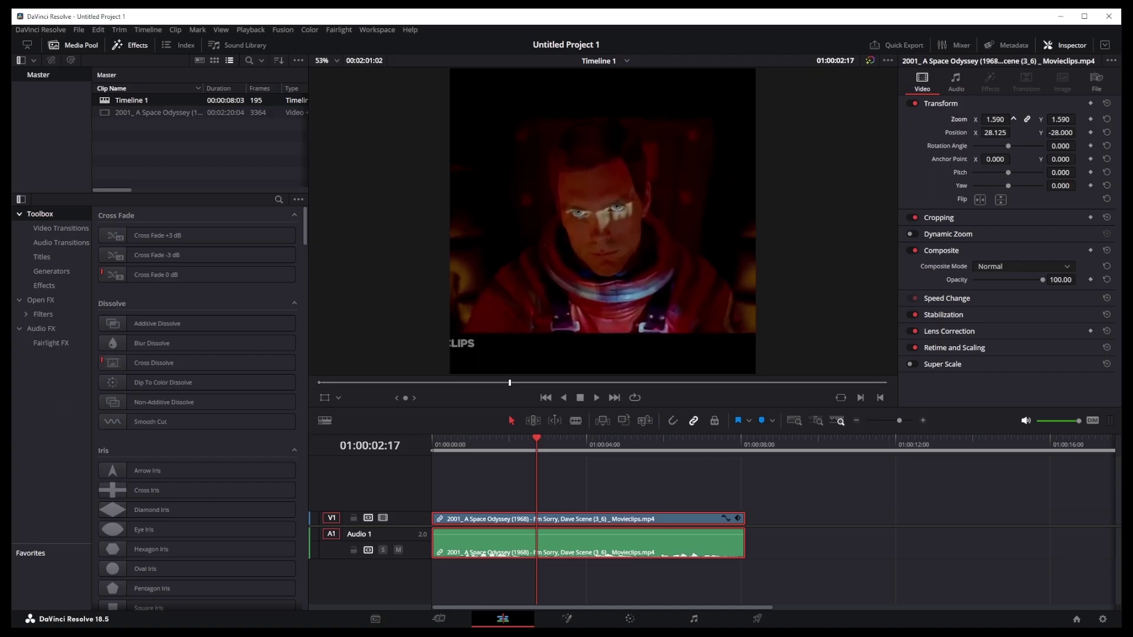
pyautogui.moveTo(994, 118); pyautogui.dragTo(1014, 118)
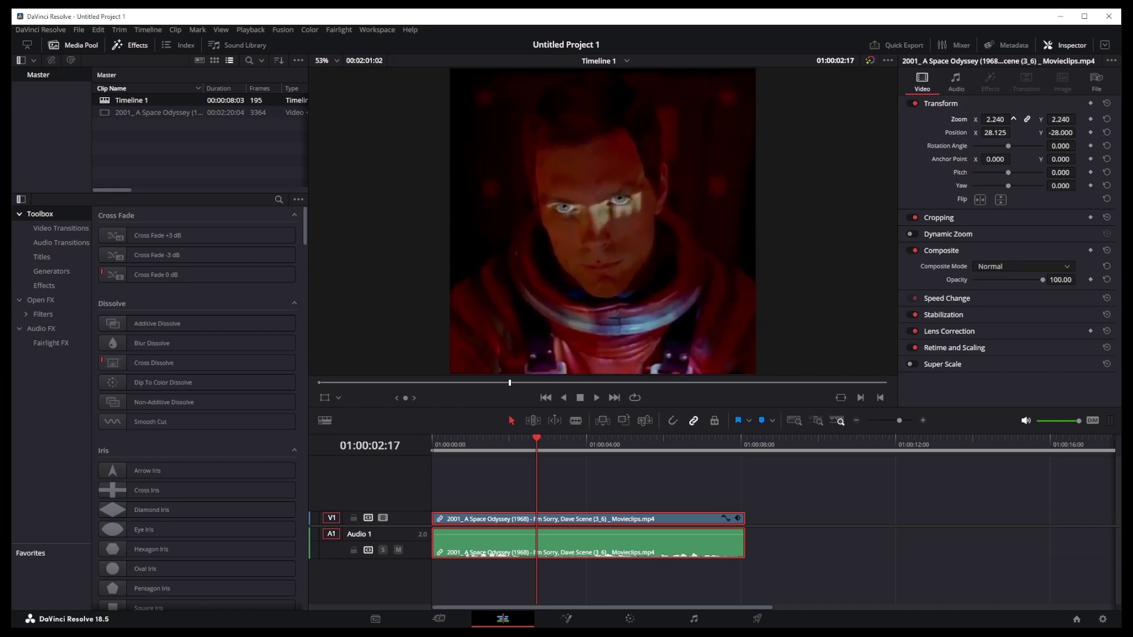
pyautogui.click(546, 398)
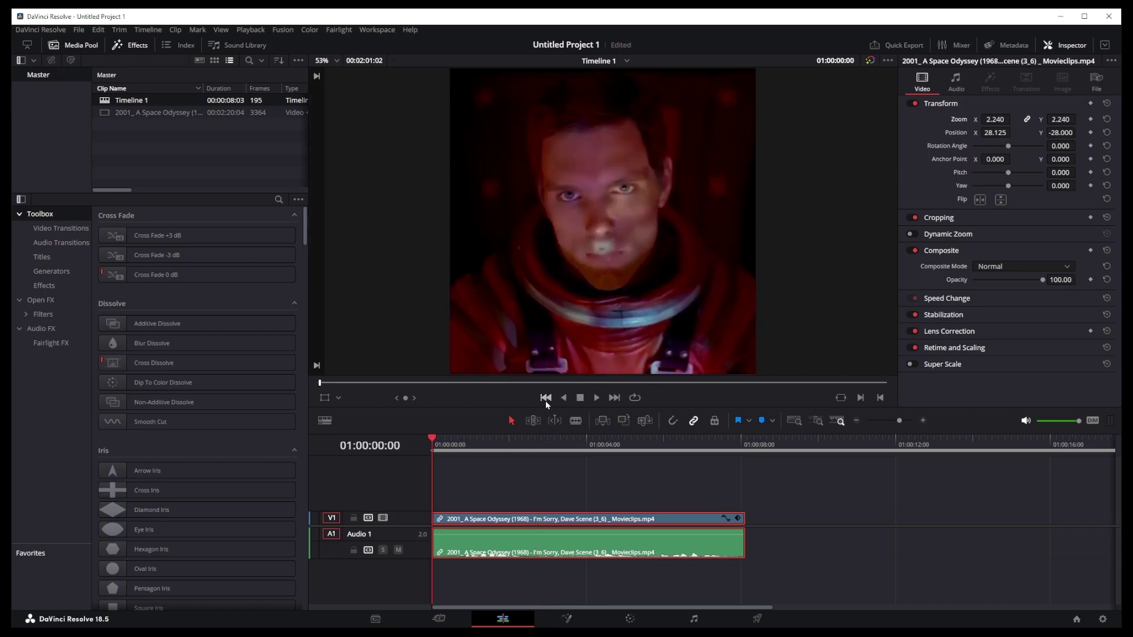
pyautogui.click(596, 397)
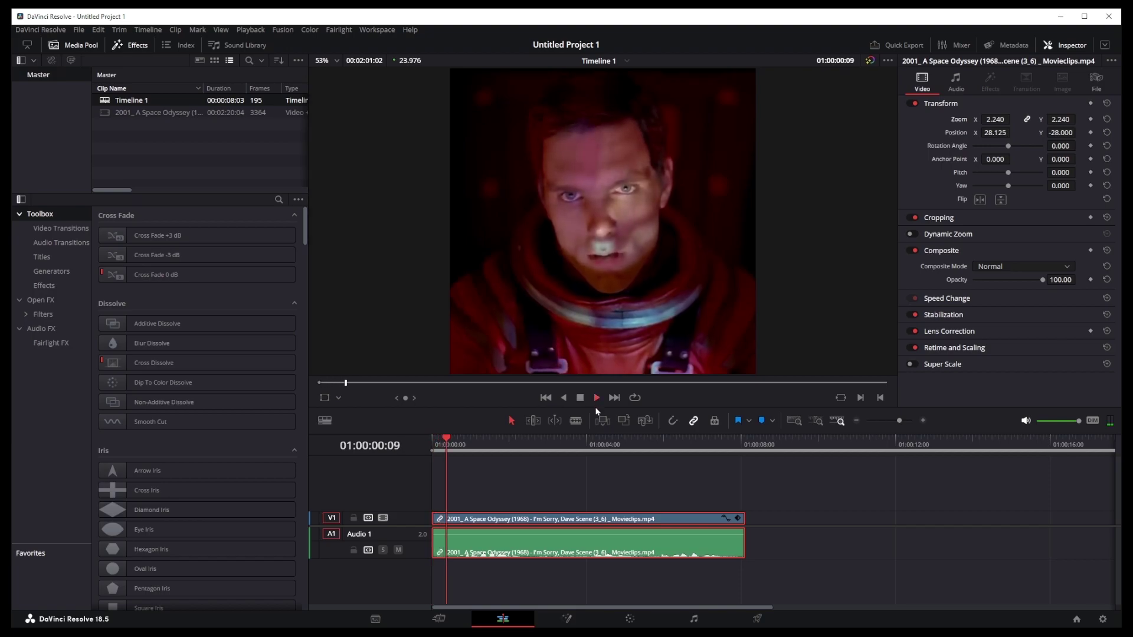